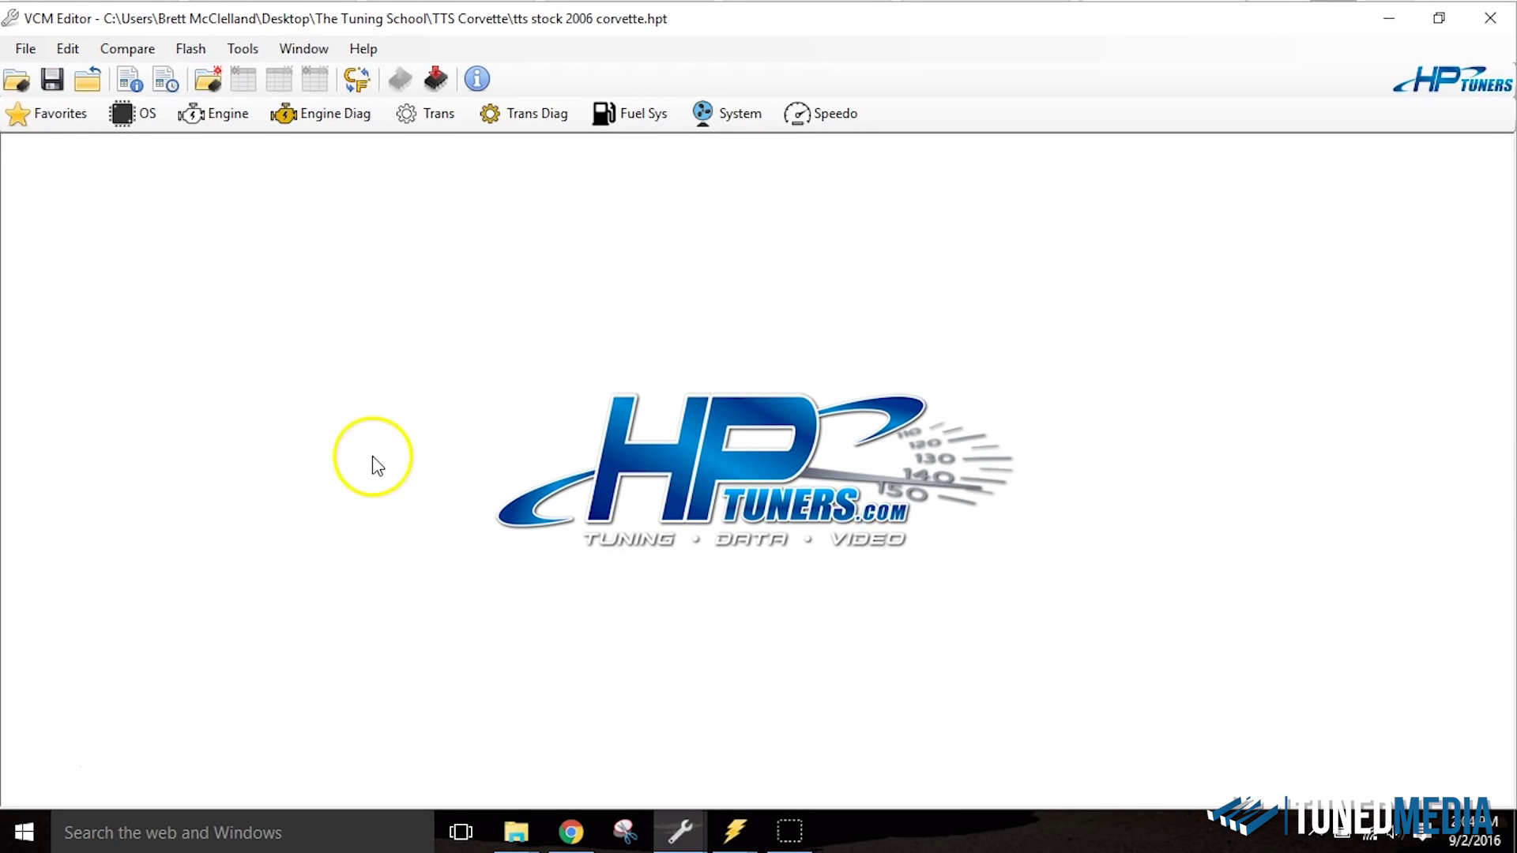
Step: Review the loaded tune's controller details and overview, then close the details
click(133, 86)
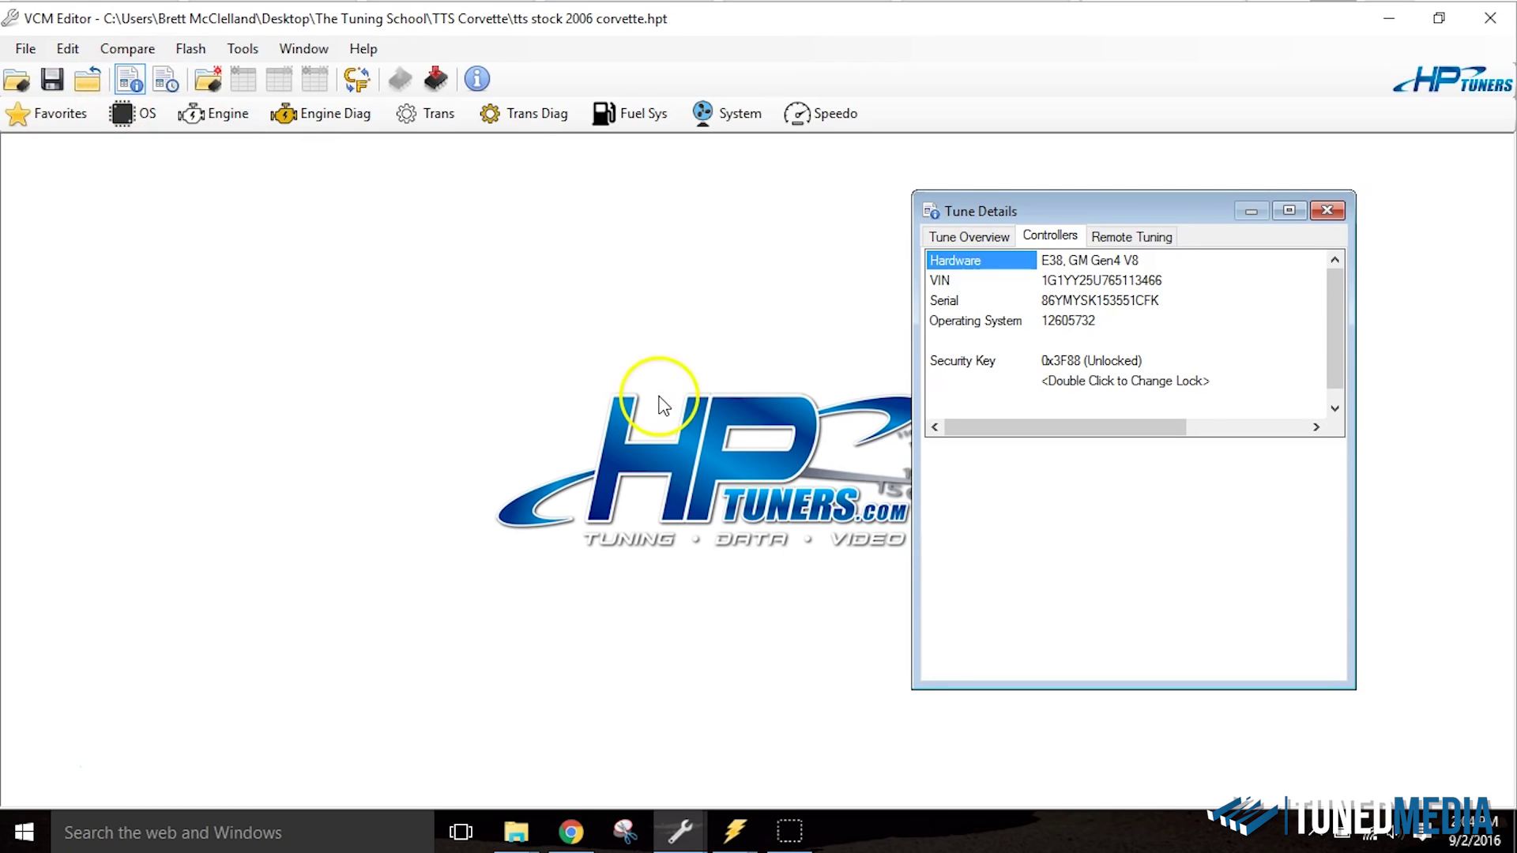
click(993, 237)
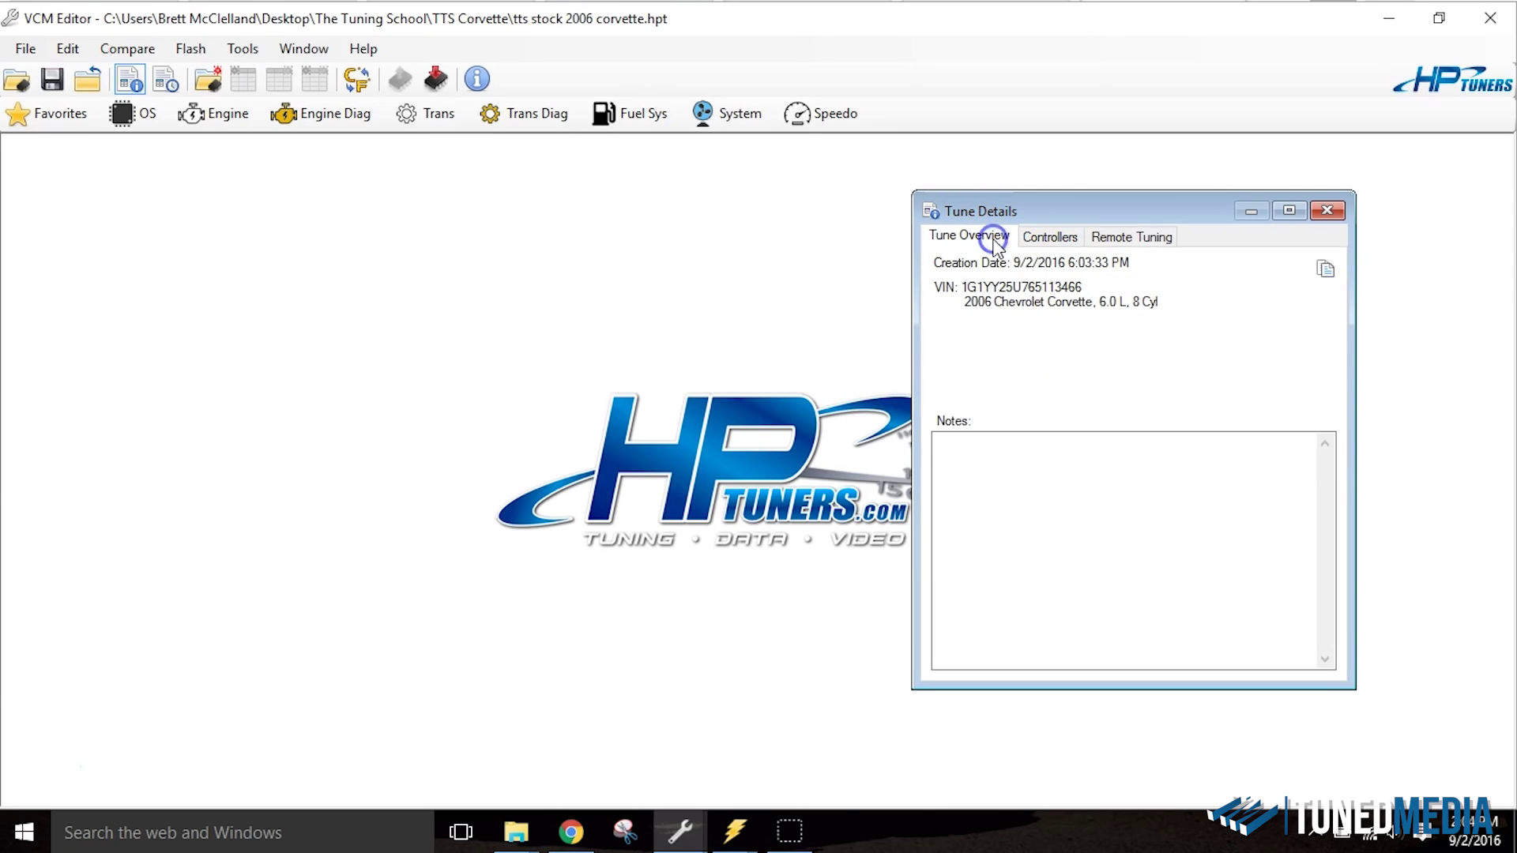
click(1328, 212)
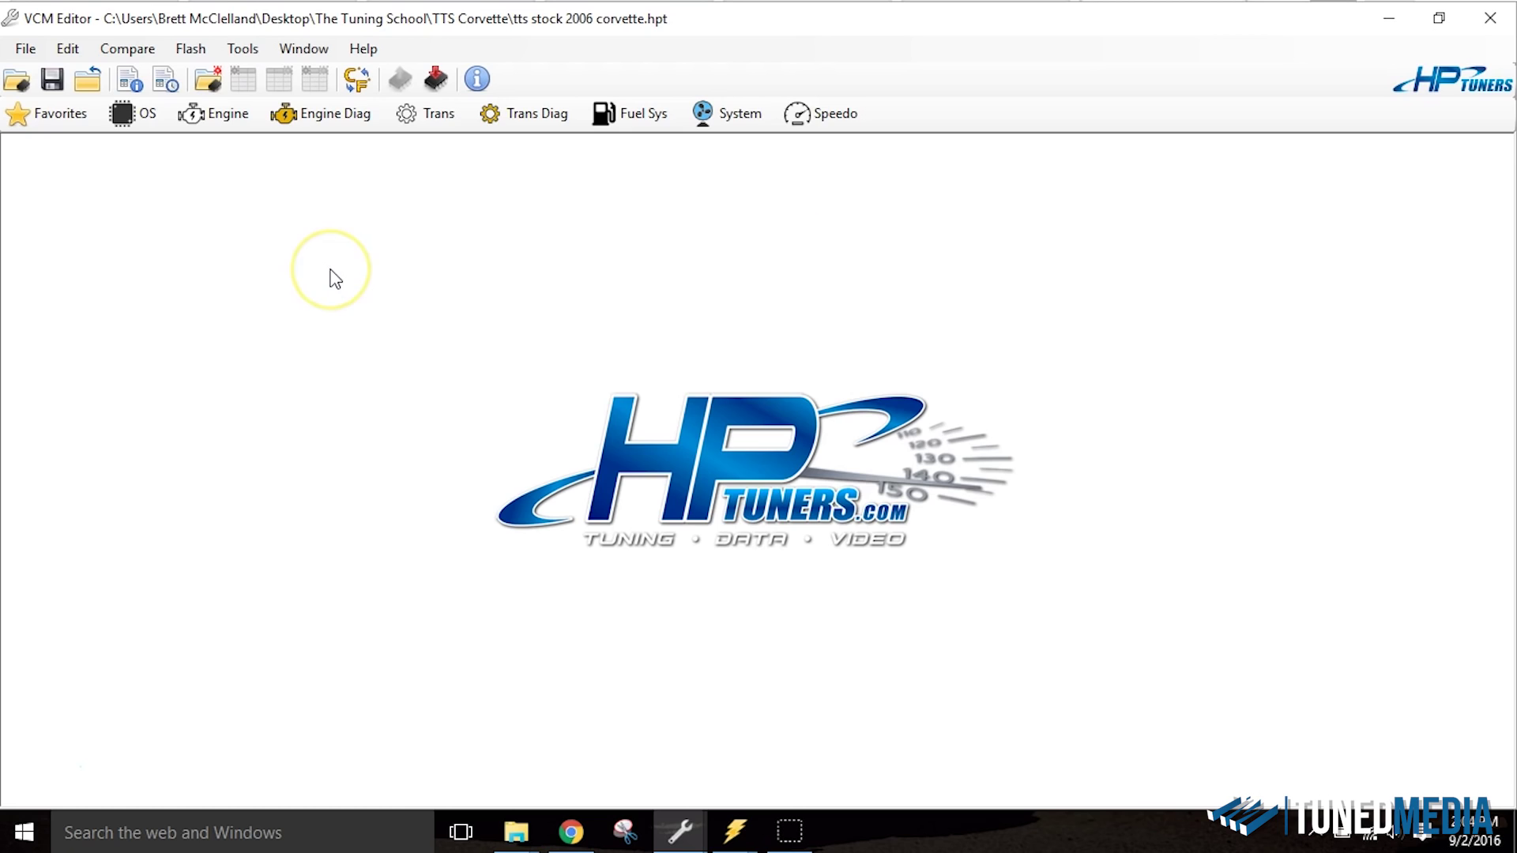
Step: Set every flow rate in the engine's Injector Flow Rate vs. KPA fuel table to 63 lb/h
click(231, 120)
click(621, 247)
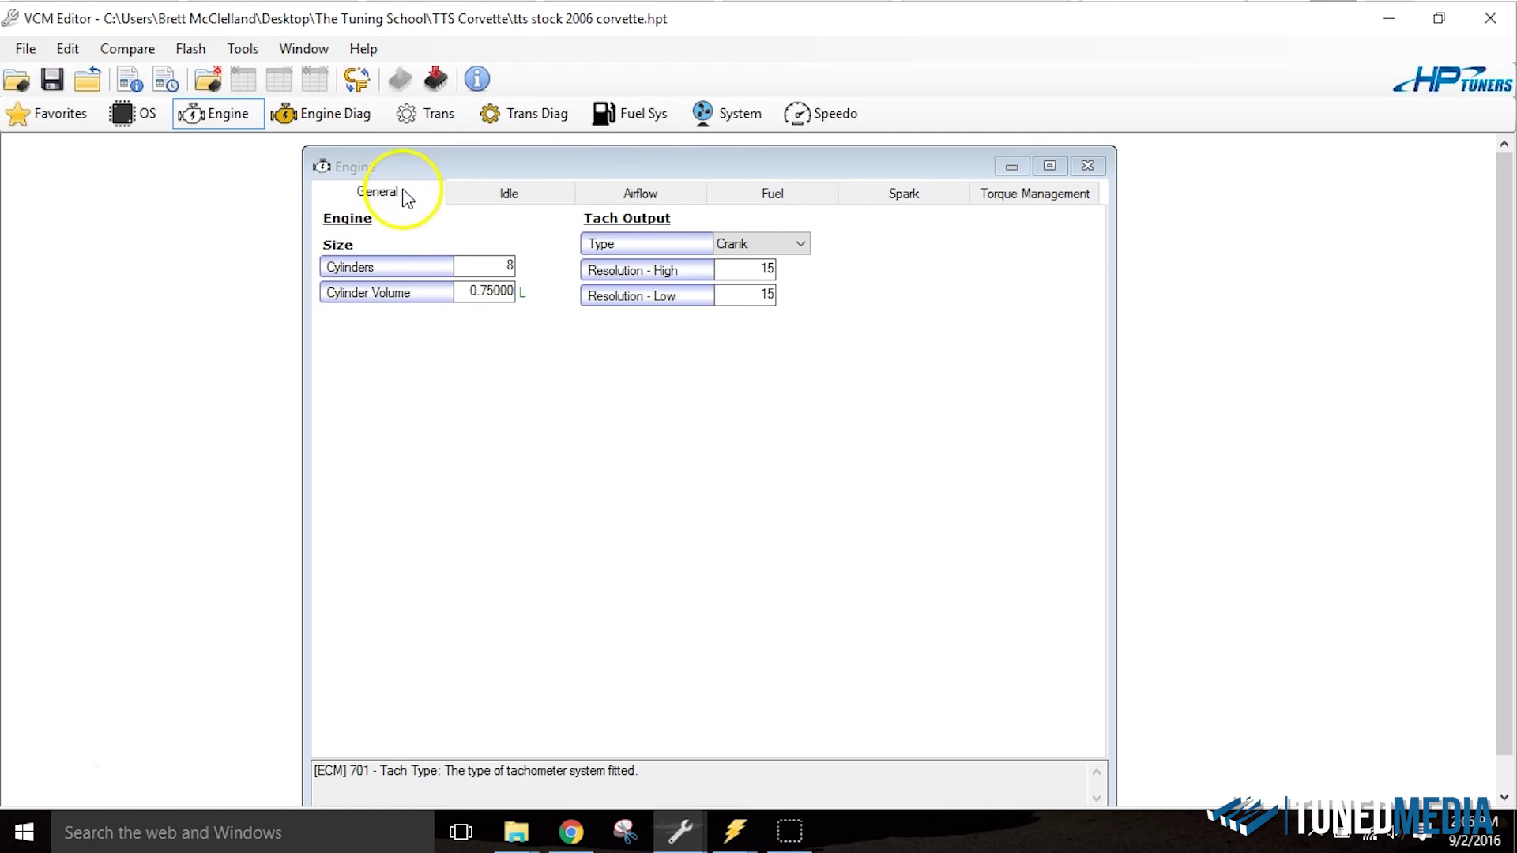
click(766, 206)
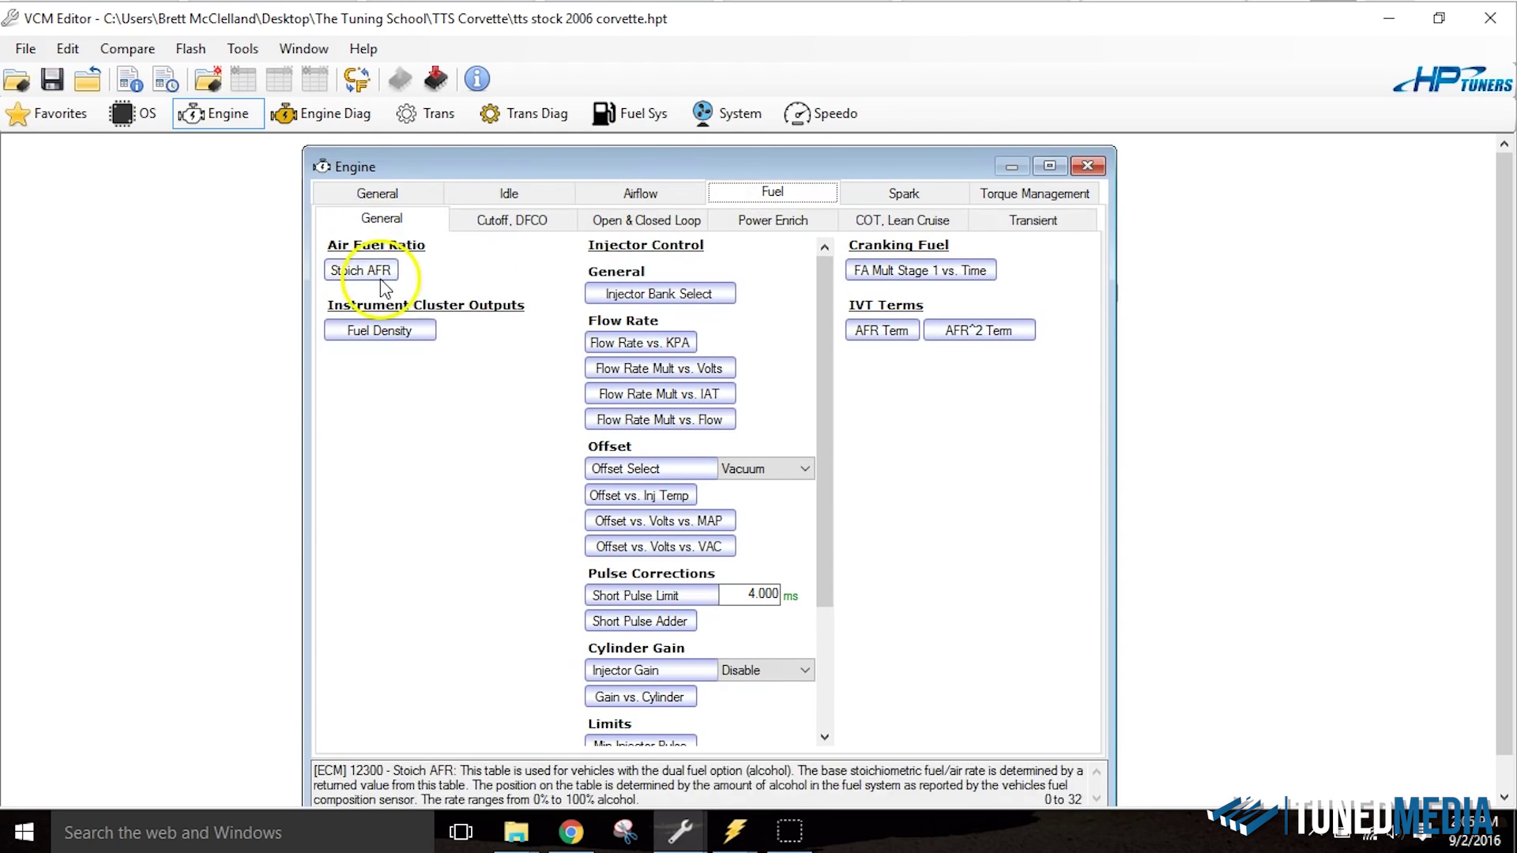
click(658, 344)
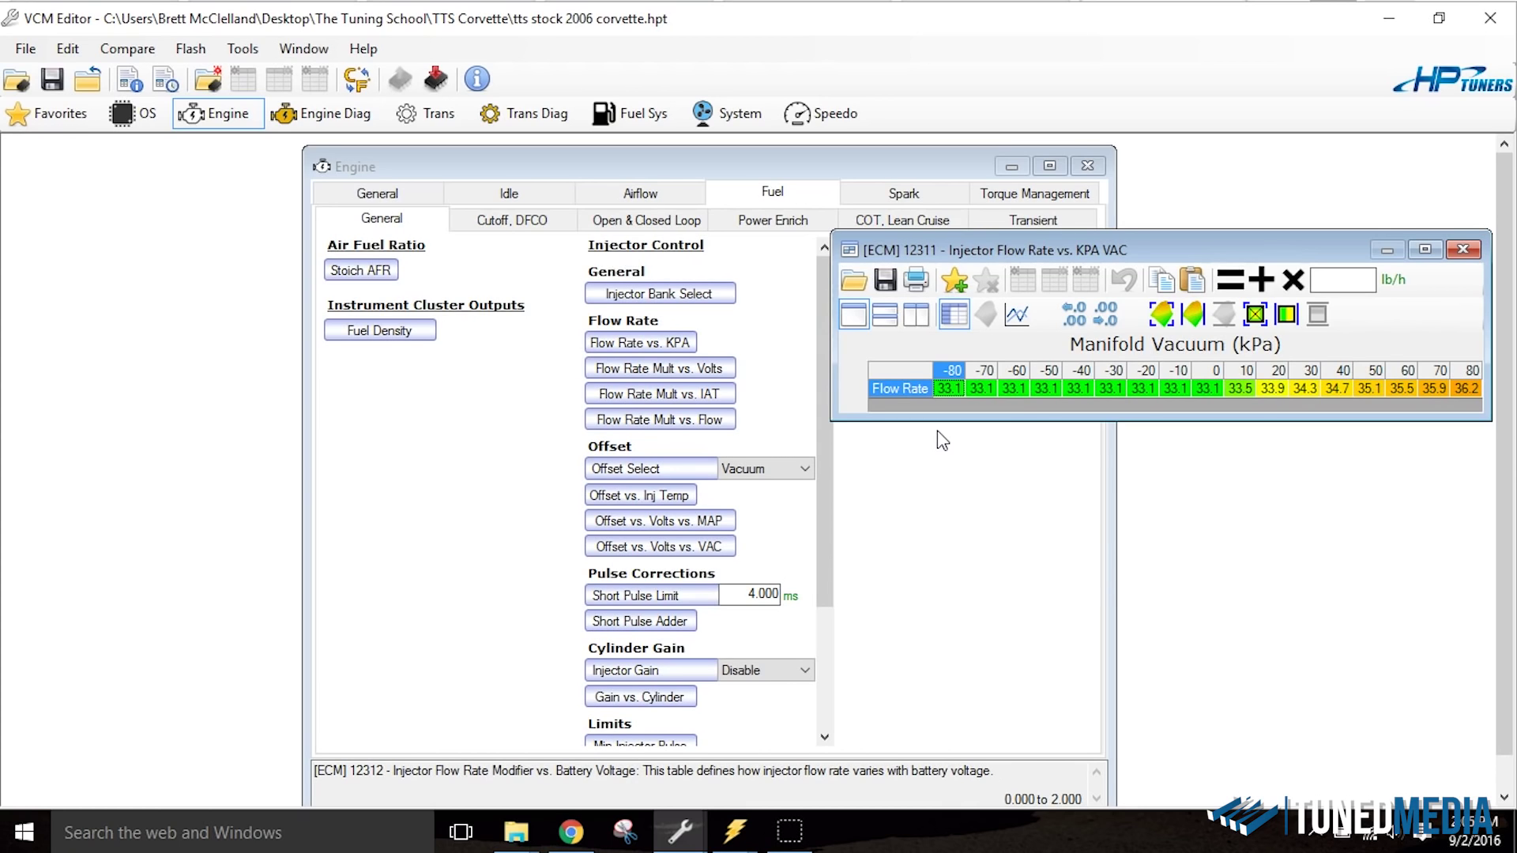
click(891, 368)
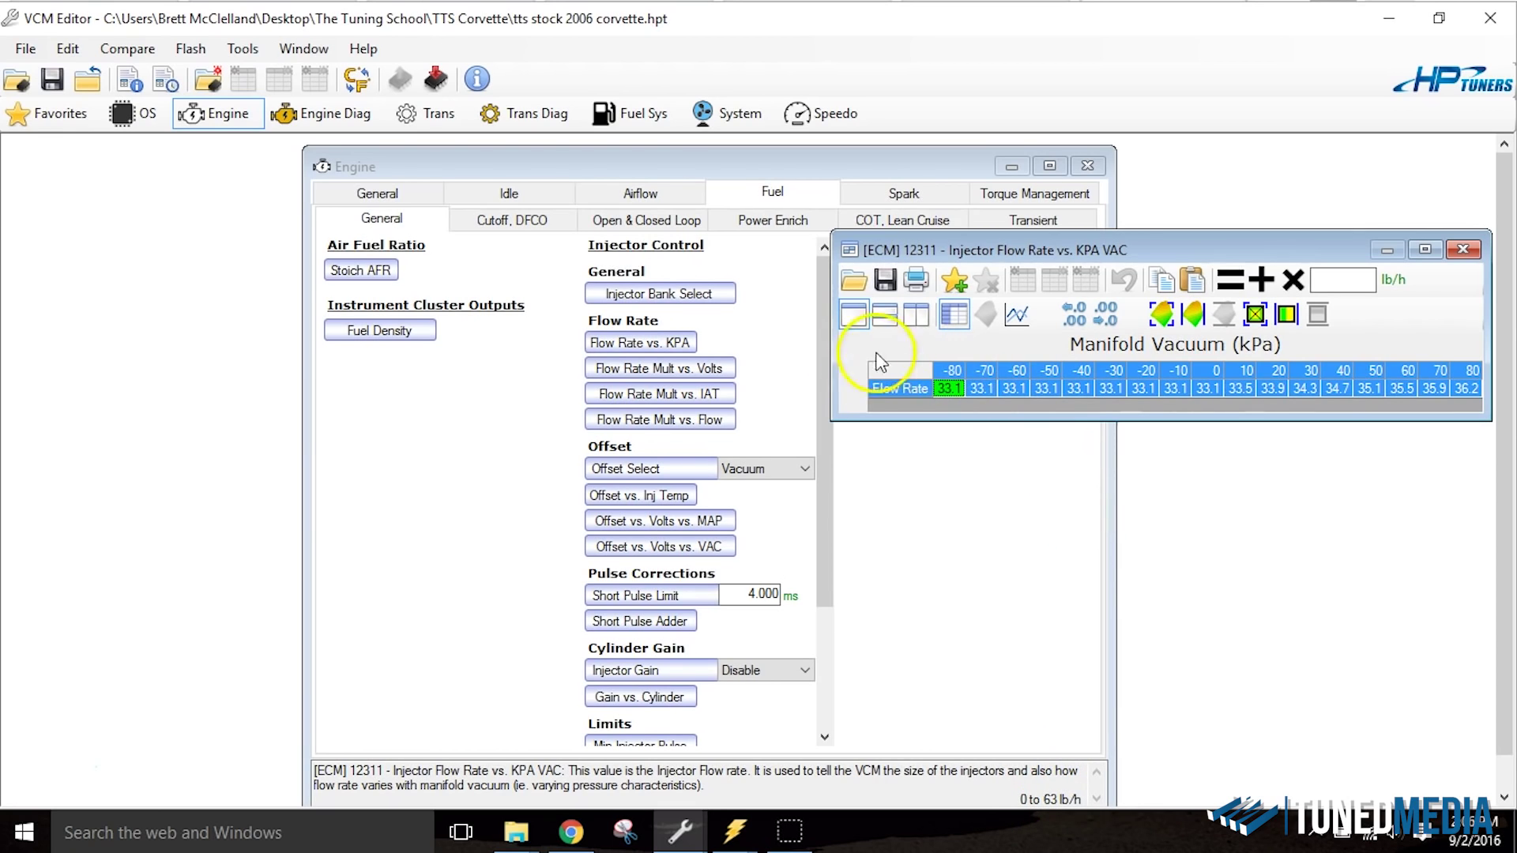
click(1341, 286)
text(63)
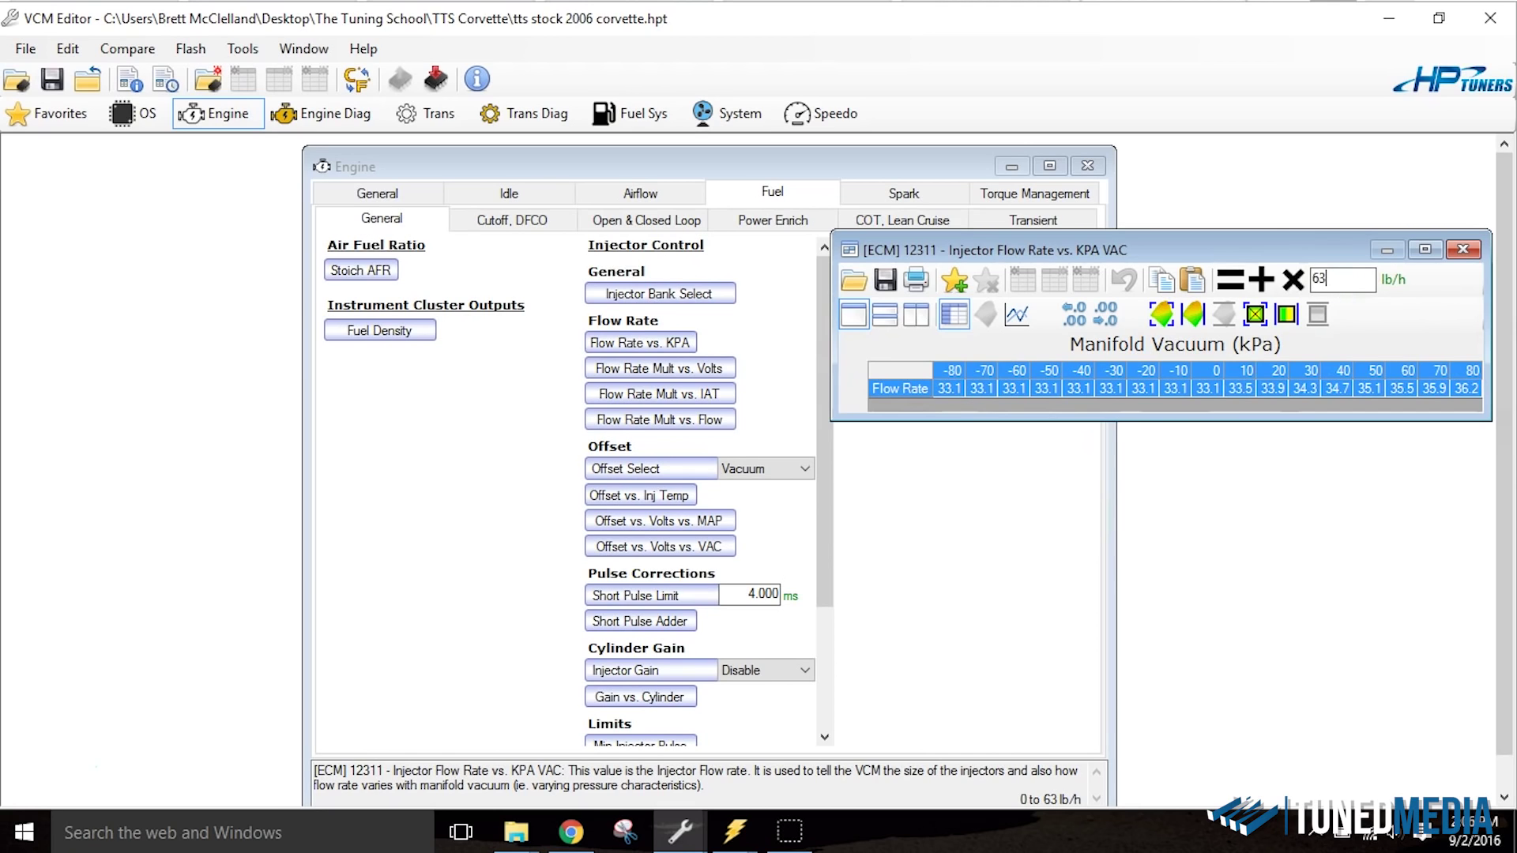
click(1227, 282)
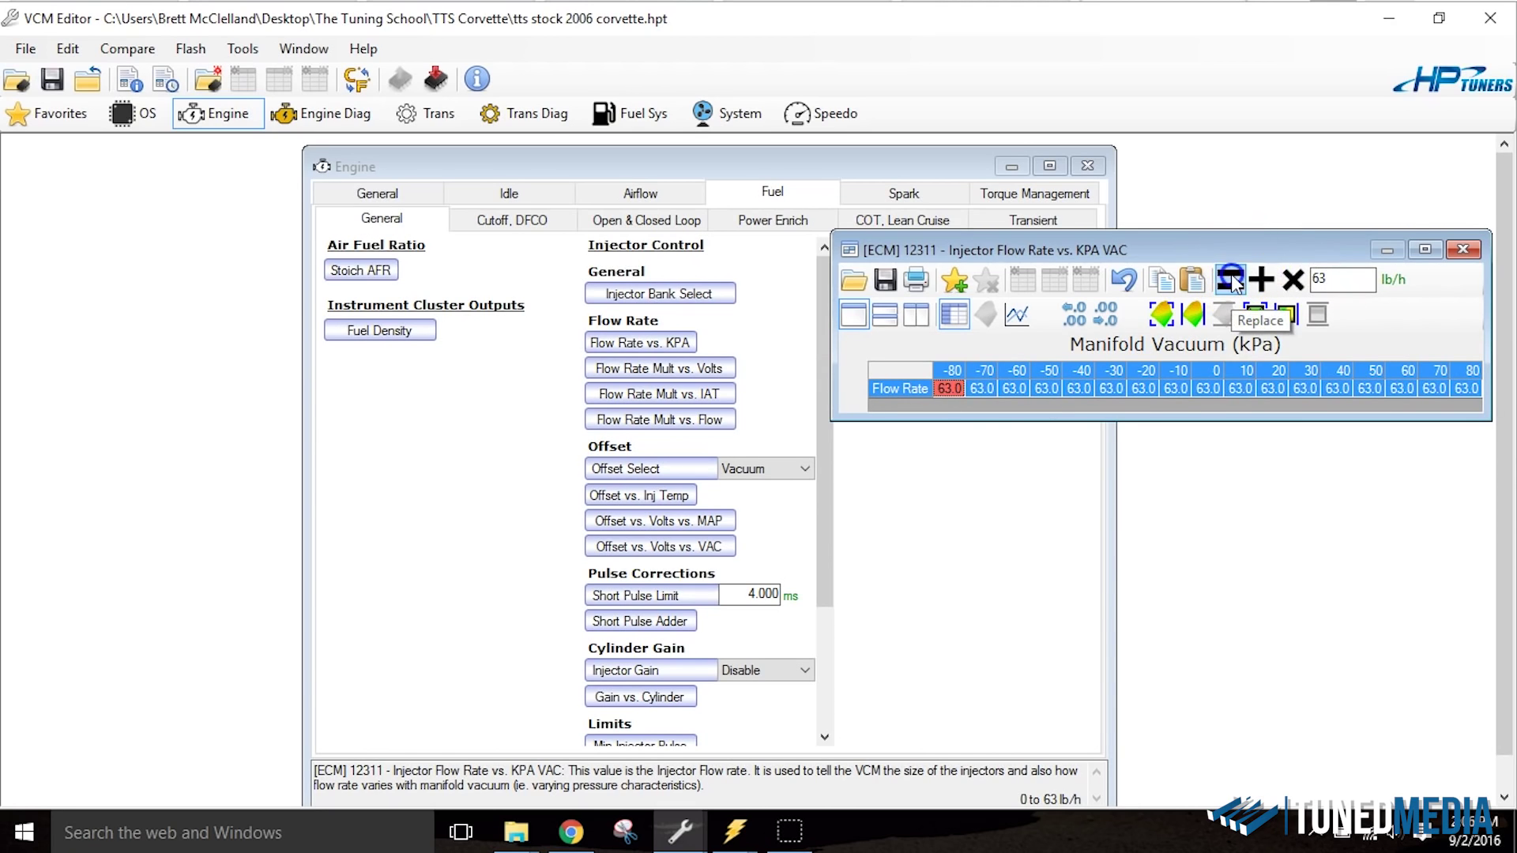
click(1186, 391)
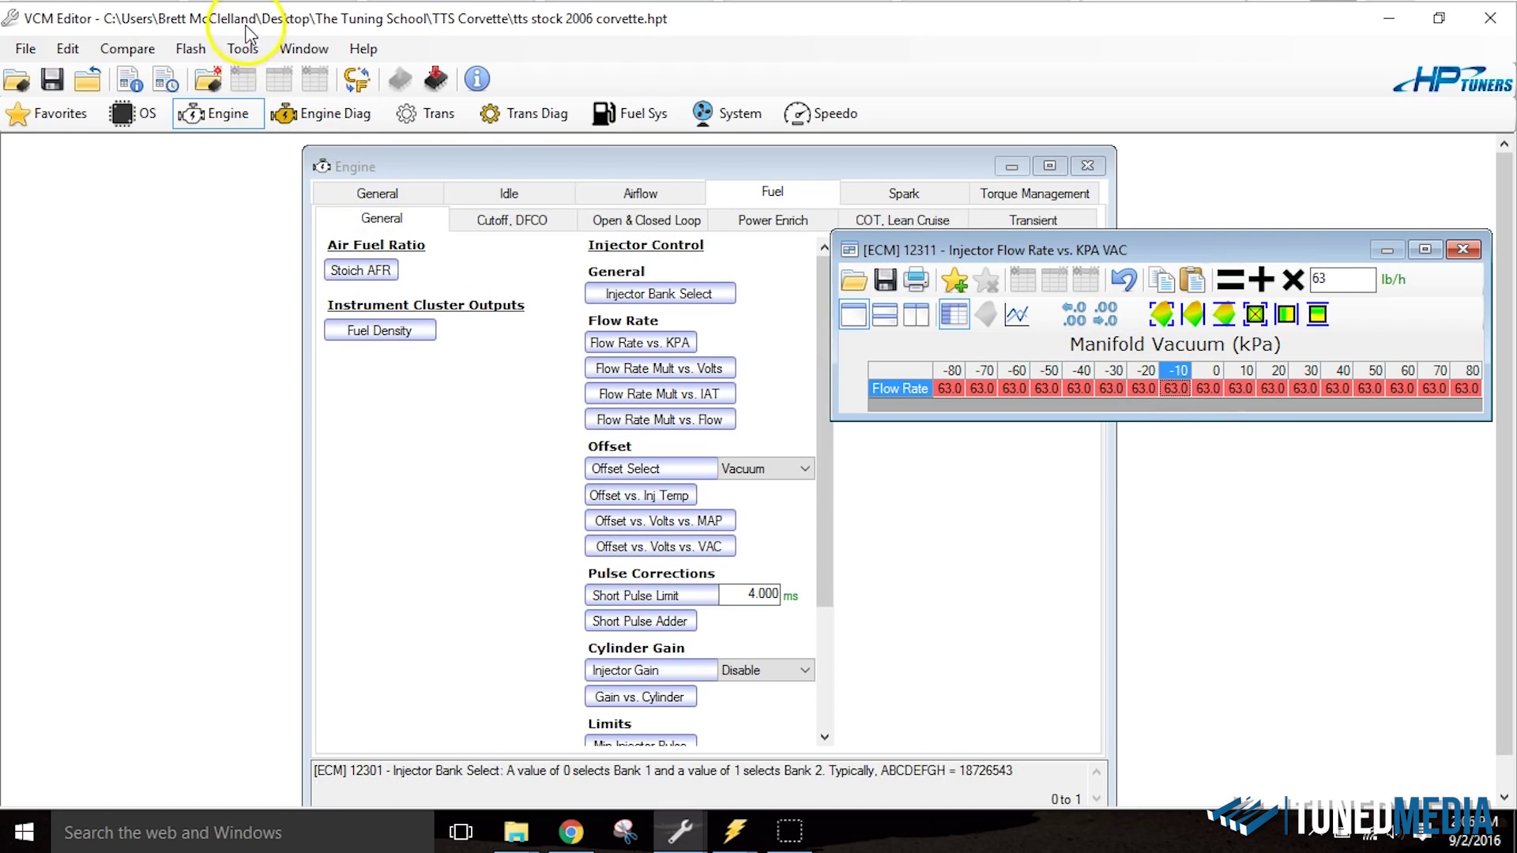
Step: Calculate the injector flow multiplier by dividing 63 by 44.1 in the built-in calculator
click(243, 49)
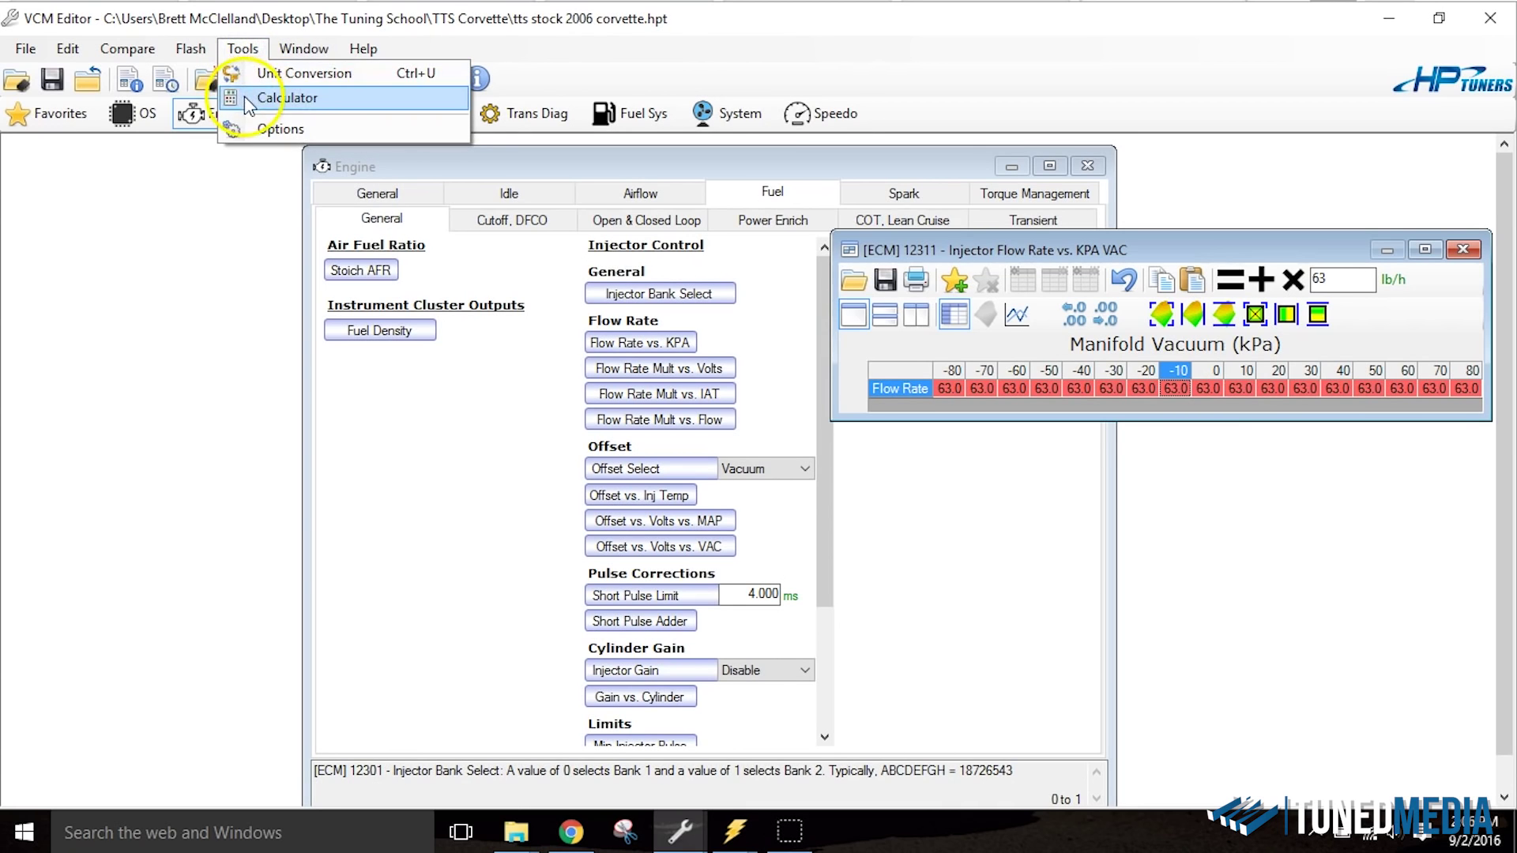
click(244, 97)
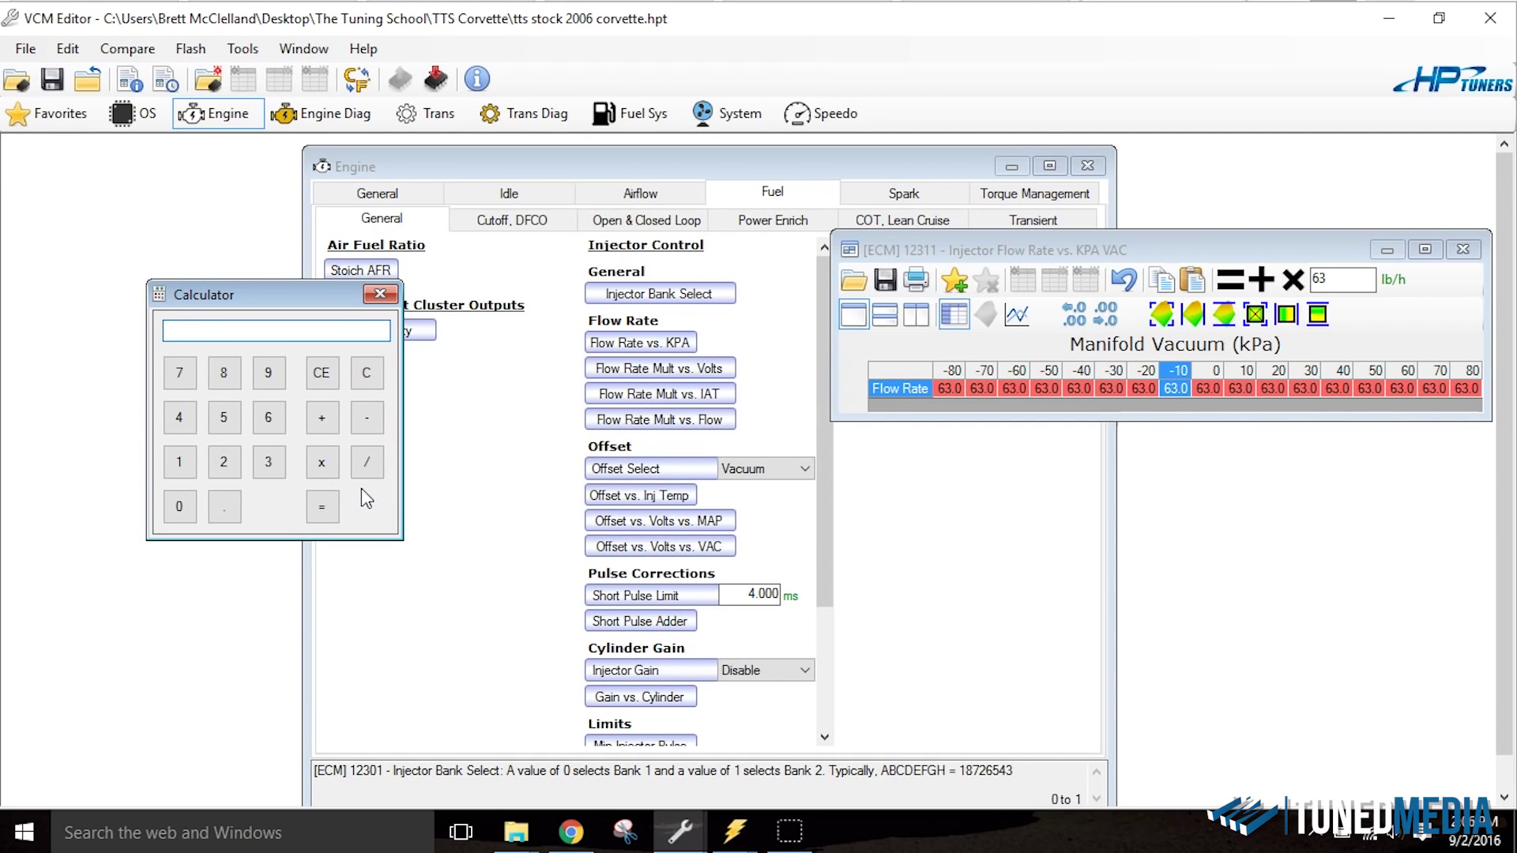
text(90)
key(BackSpace)
key(BackSpace)
text(60)
key(BackSpace)
text(3)
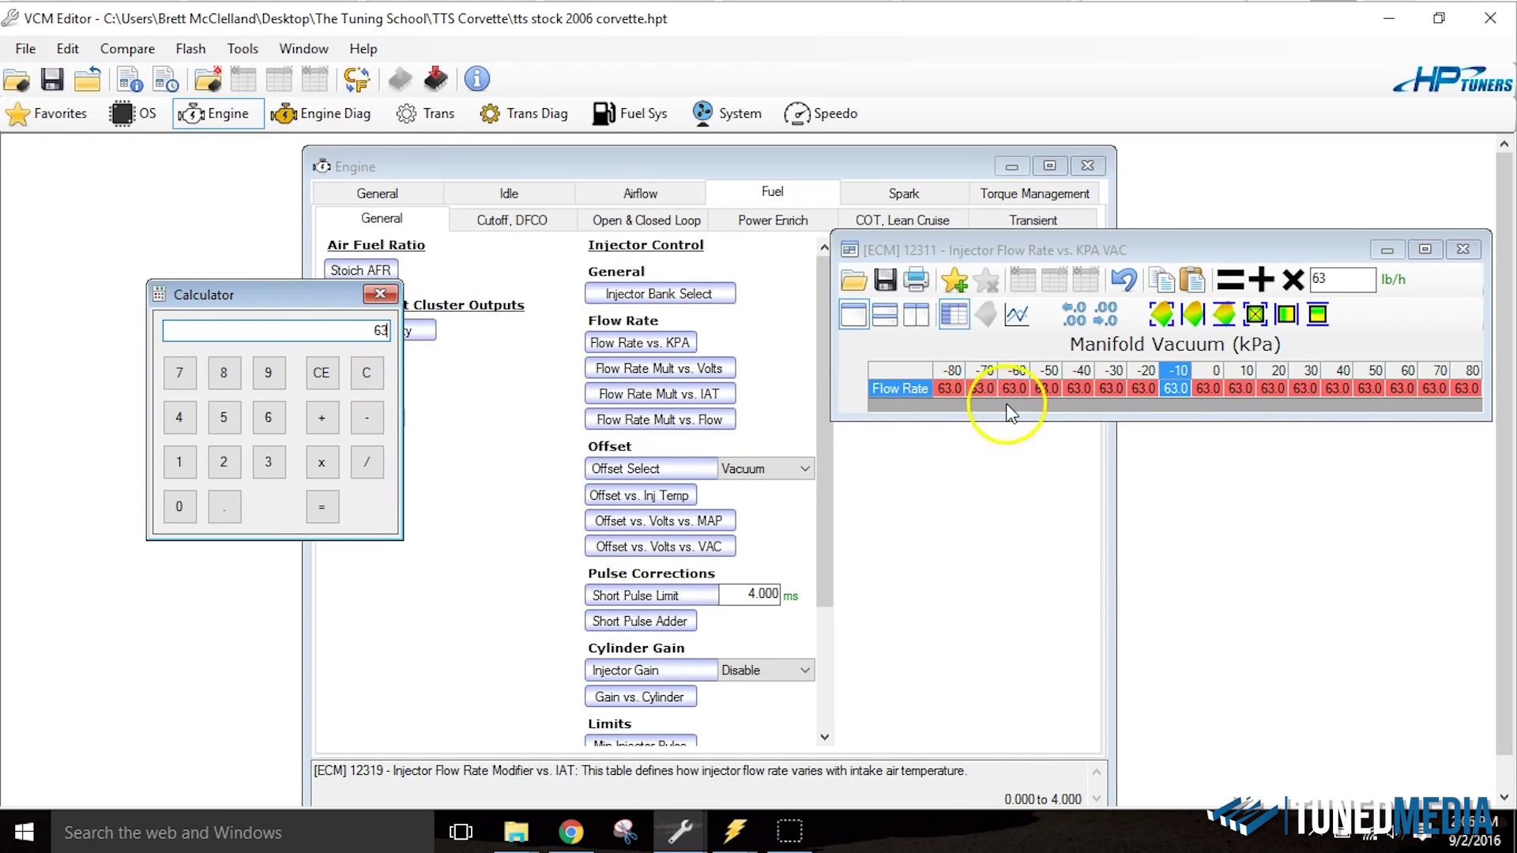
text(/44.1)
key(Return)
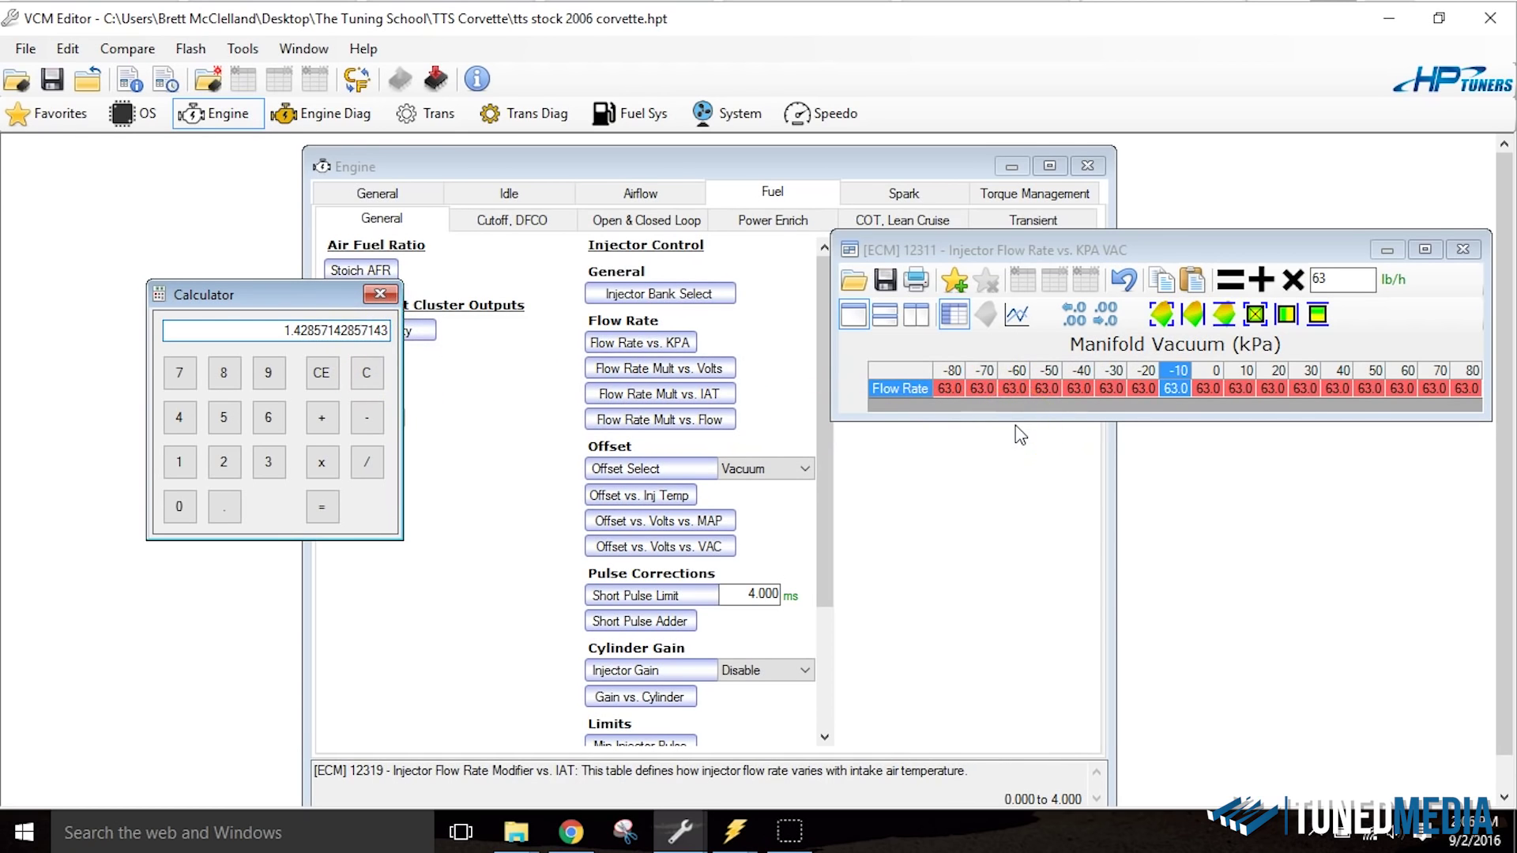
click(273, 336)
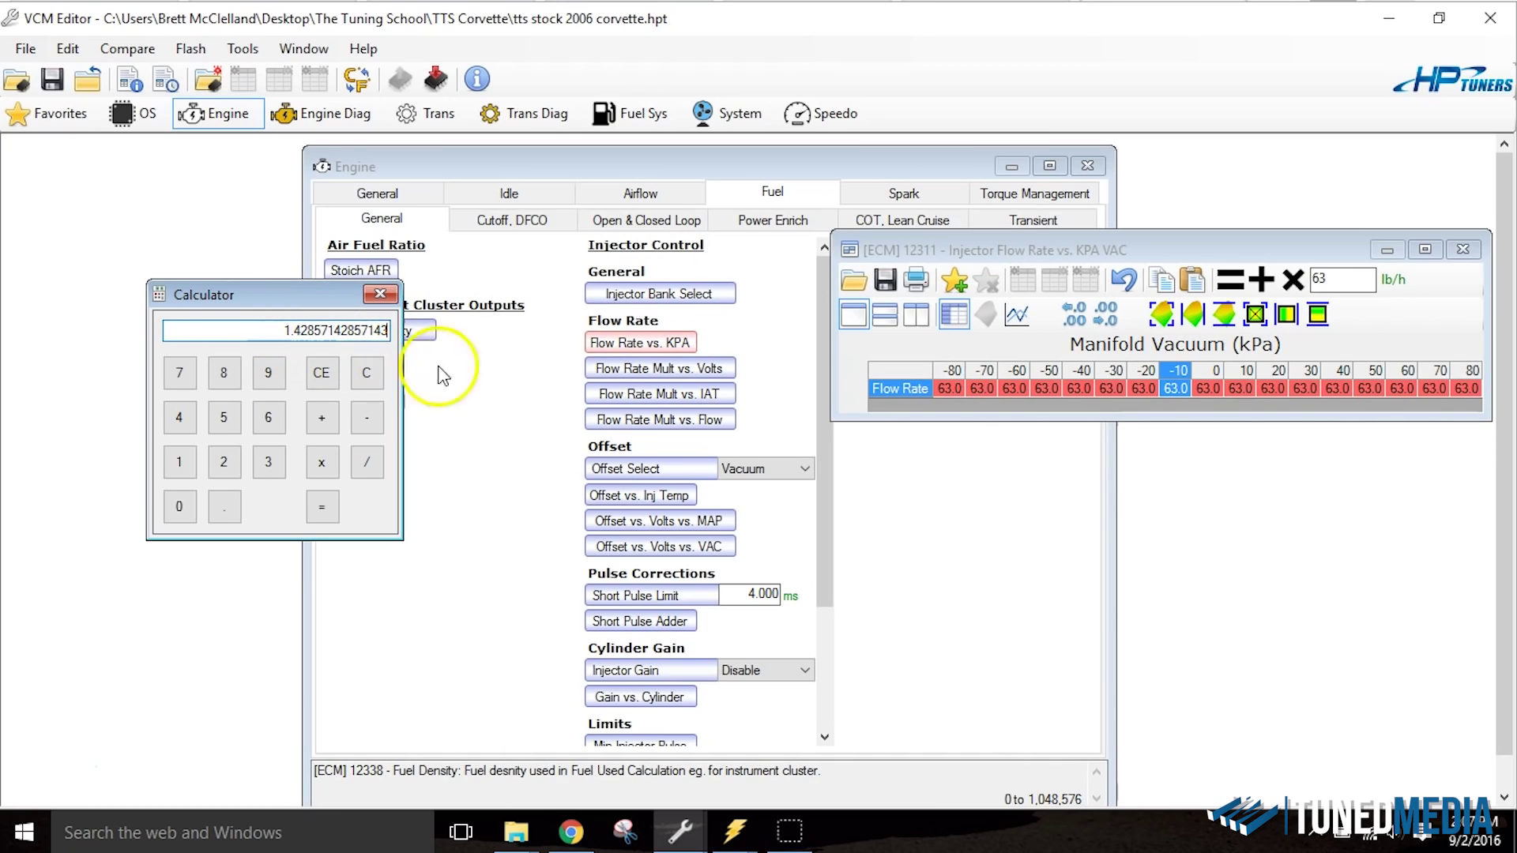
Step: Open the Injector Flow Rate Modifier vs. Battery Voltage table and place the Flow Rate vs. KPA table directly beneath it
click(666, 371)
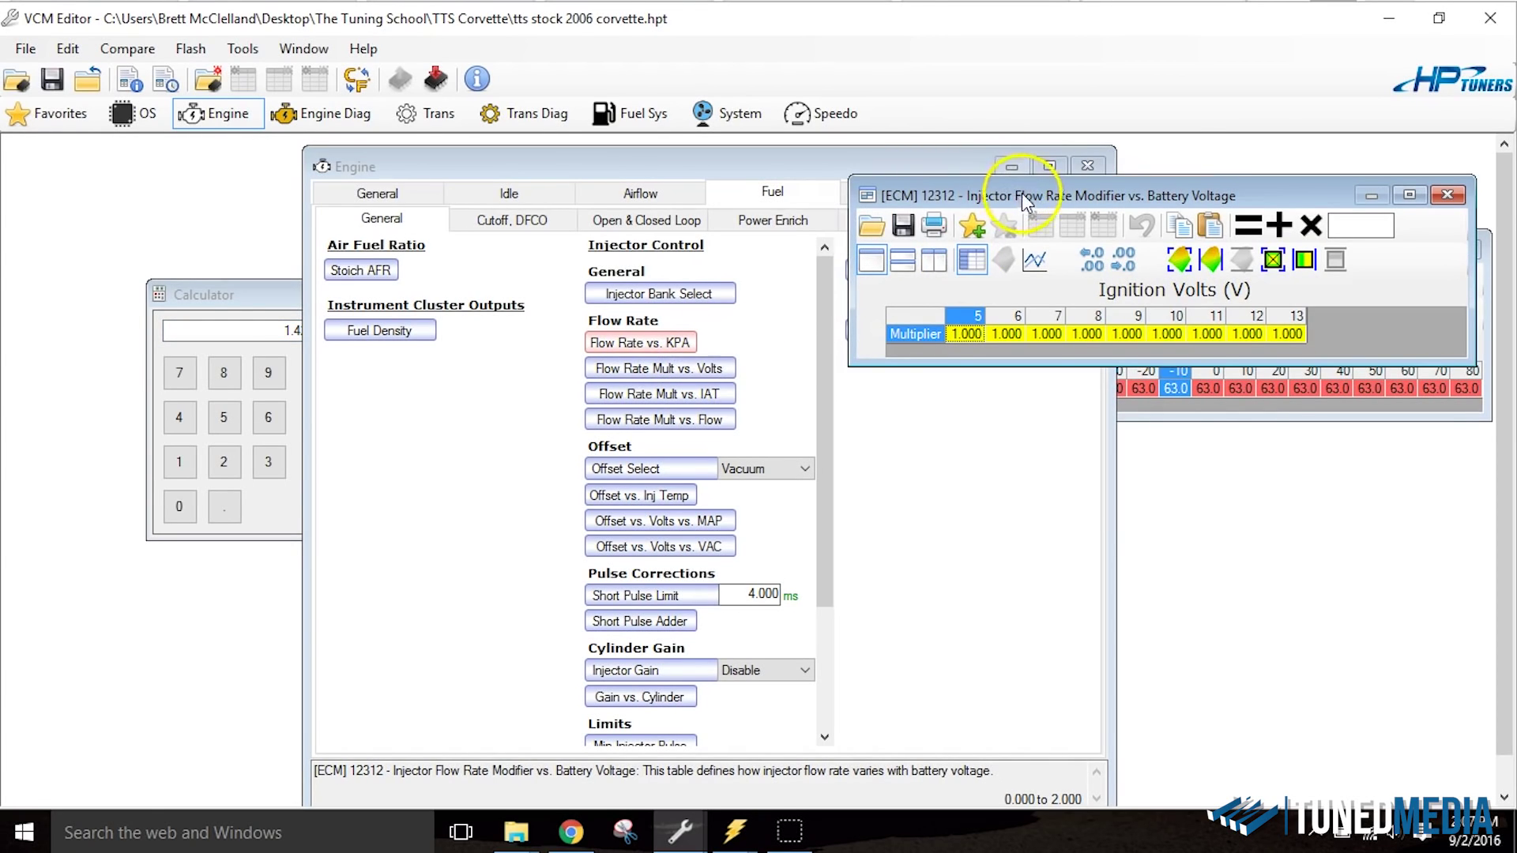
drag(1135, 196, 716, 172)
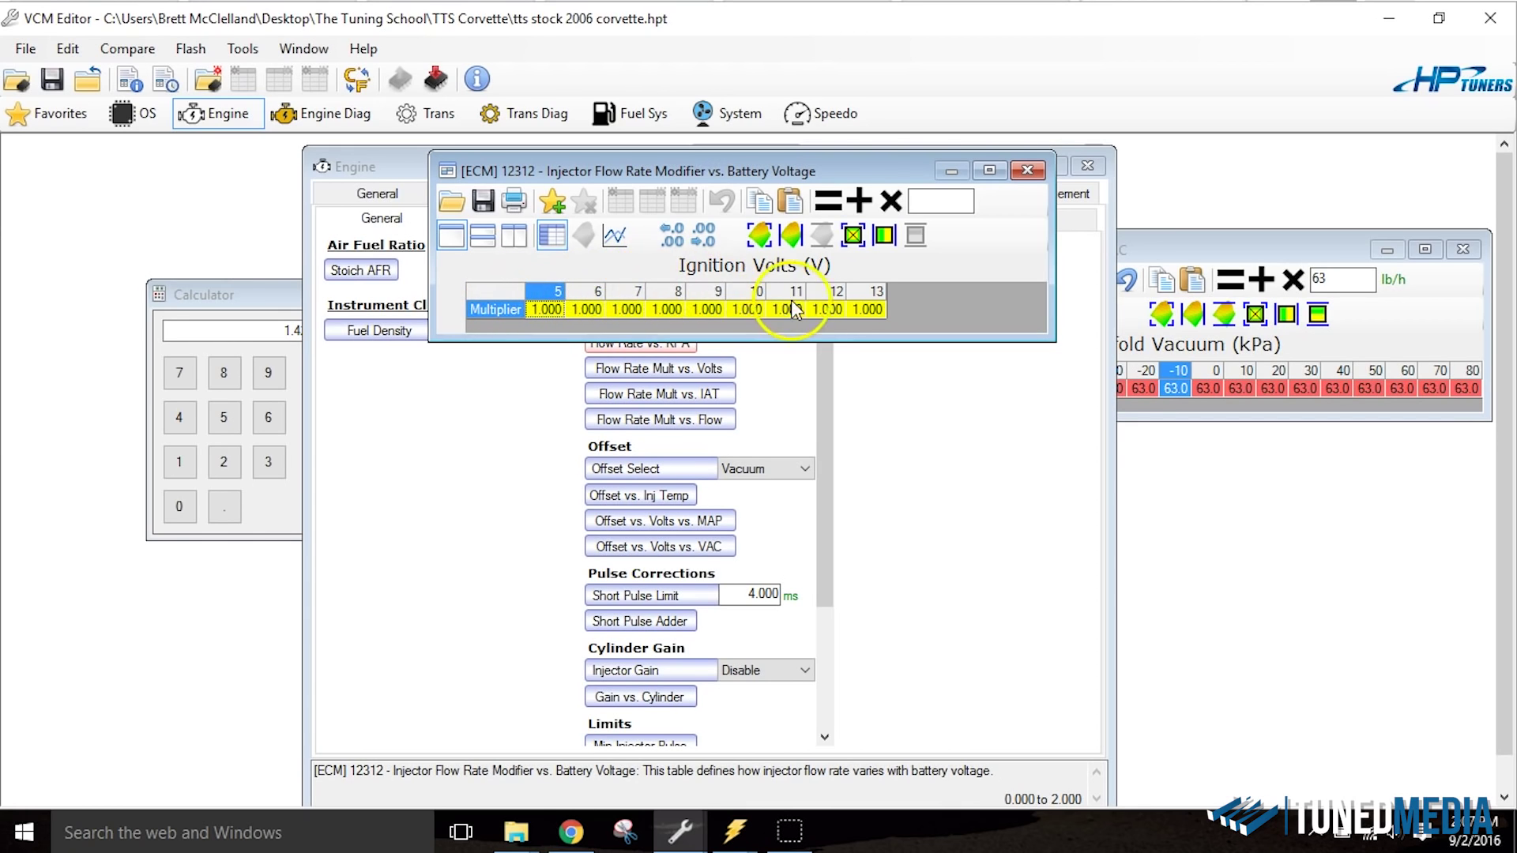
click(1185, 245)
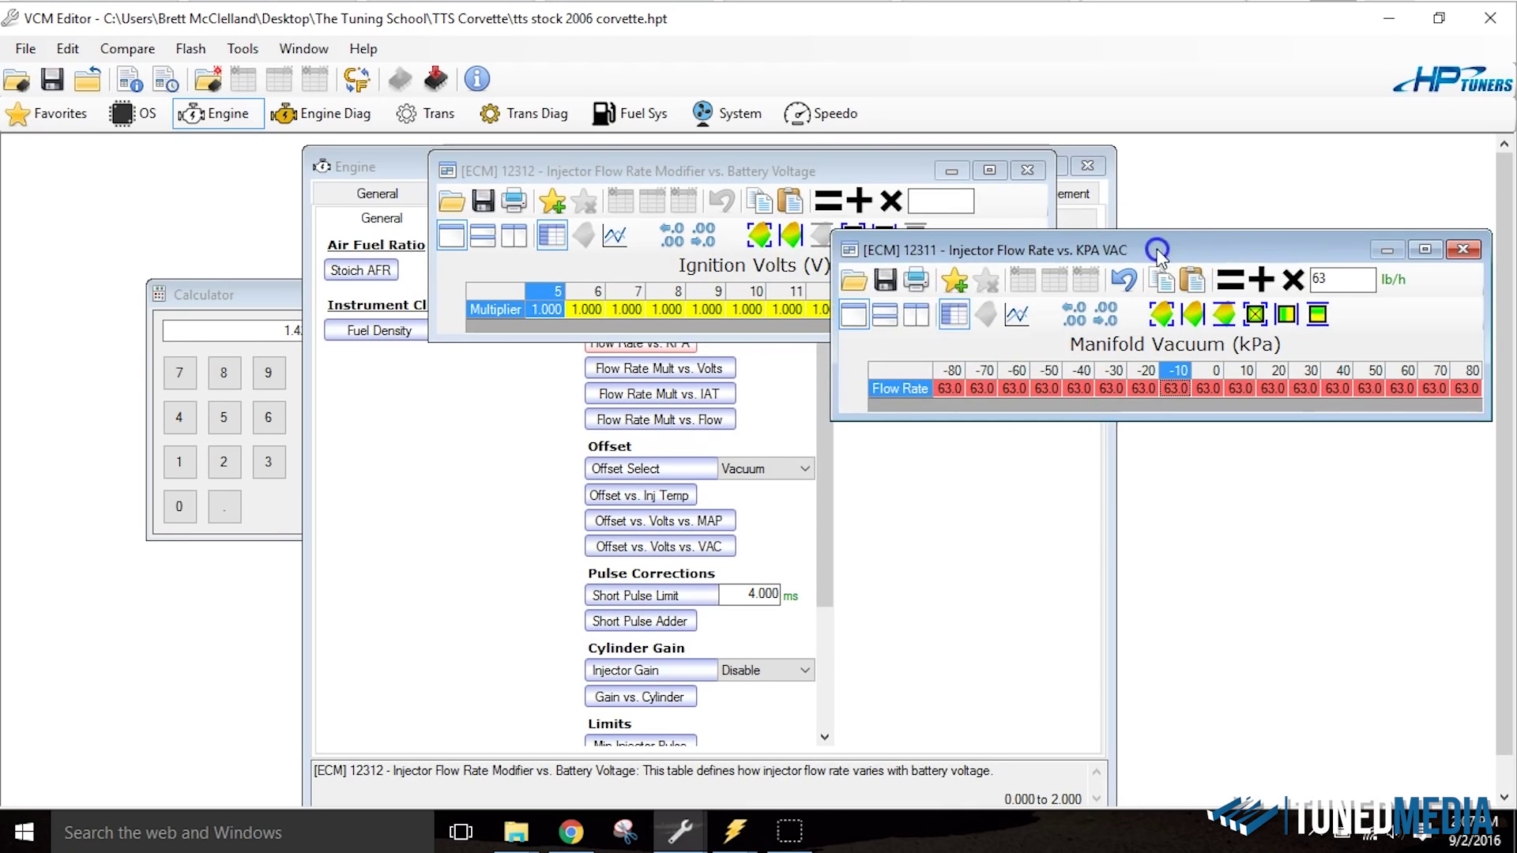
drag(1185, 245, 755, 367)
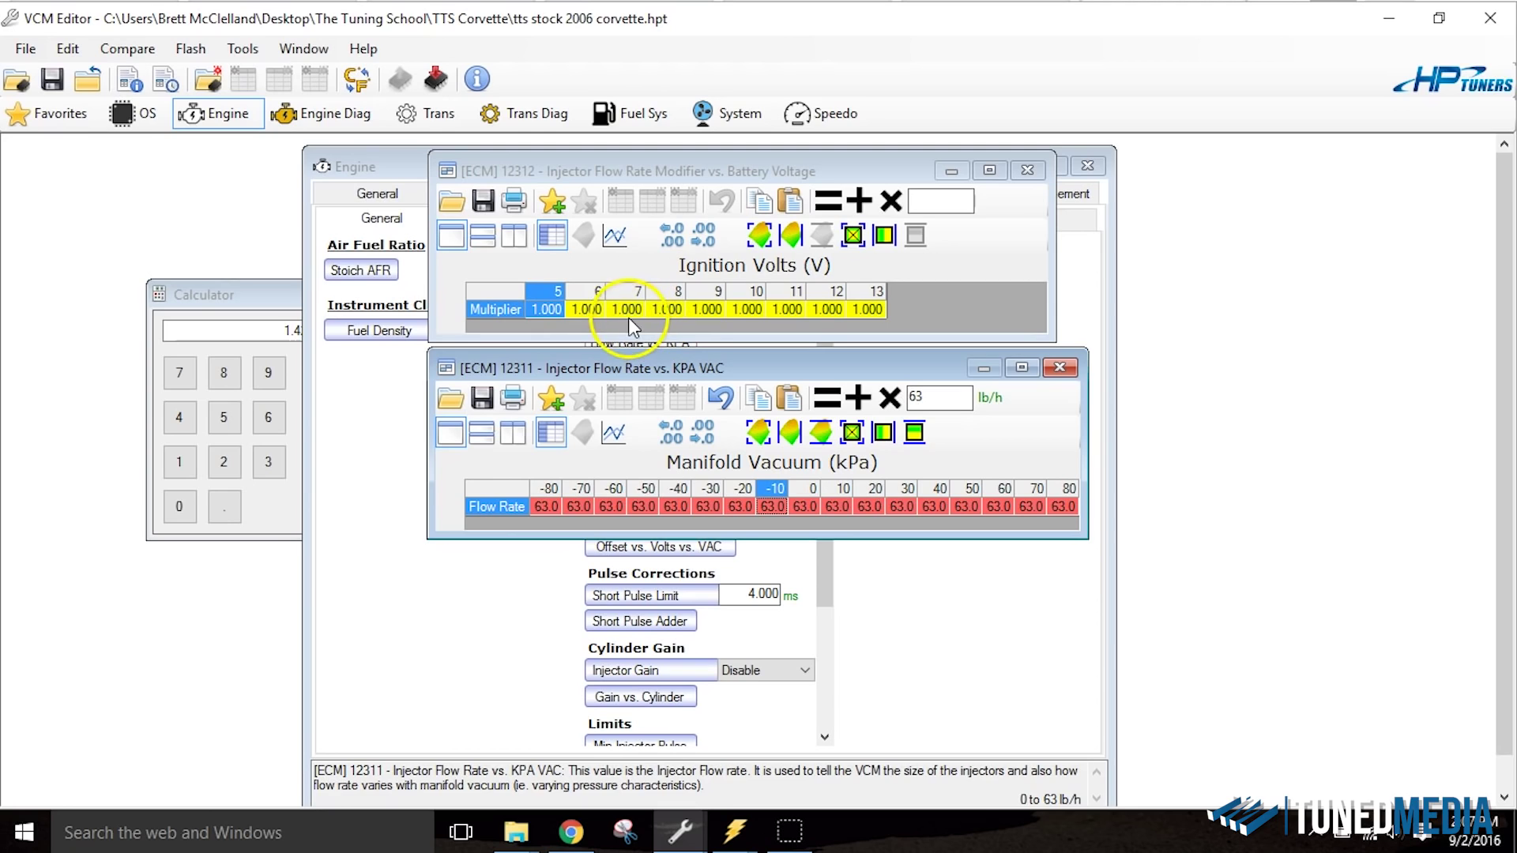
Step: Replace all multipliers in the Injector Flow Rate Modifier vs. Battery Voltage table with 1.42, using the calculator for reference
key(ctrl+Tab)
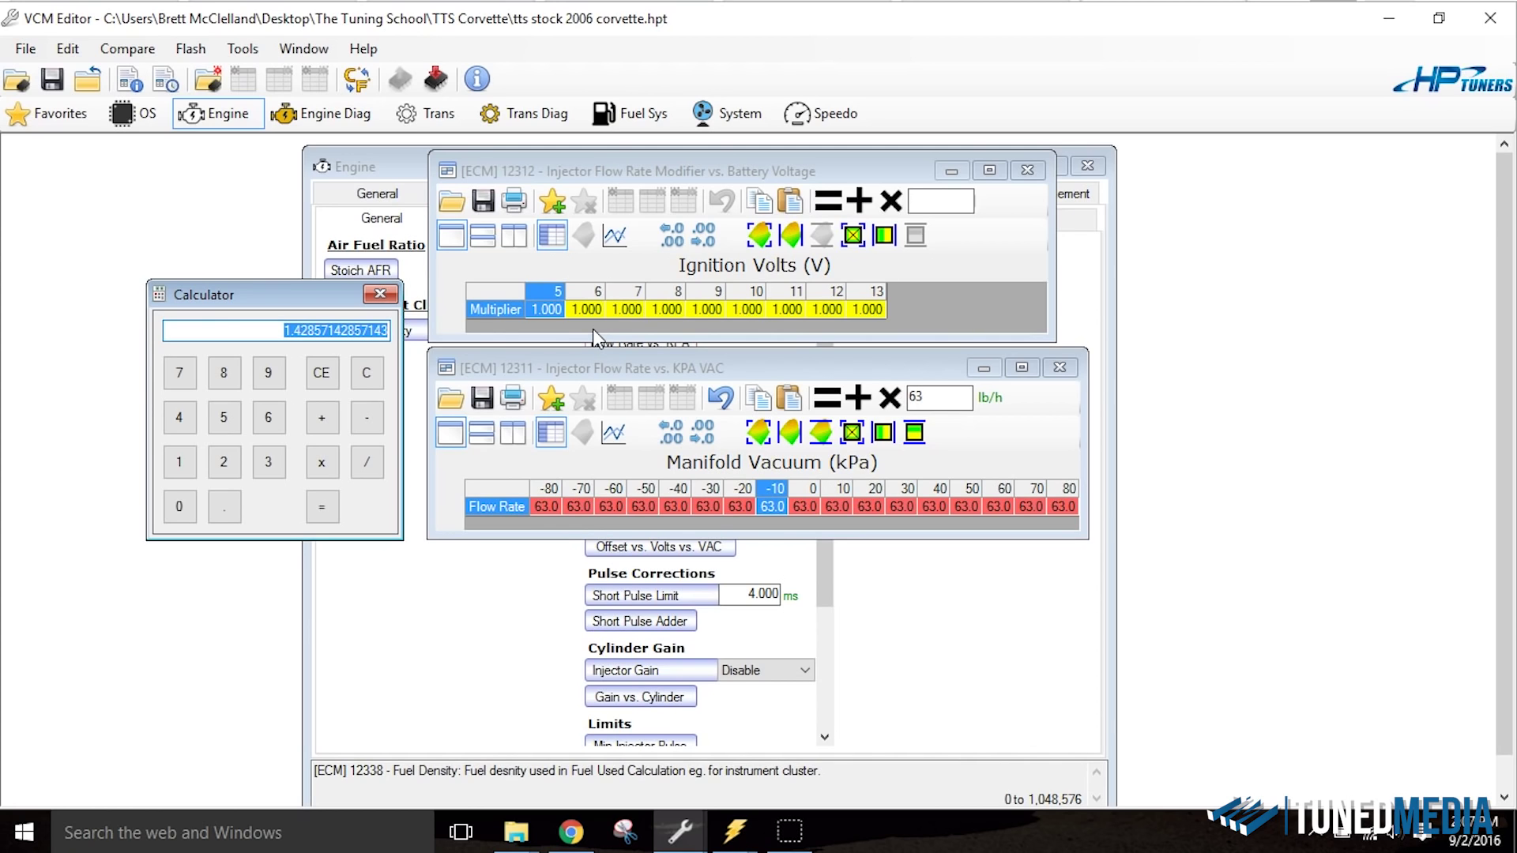
click(502, 299)
click(951, 186)
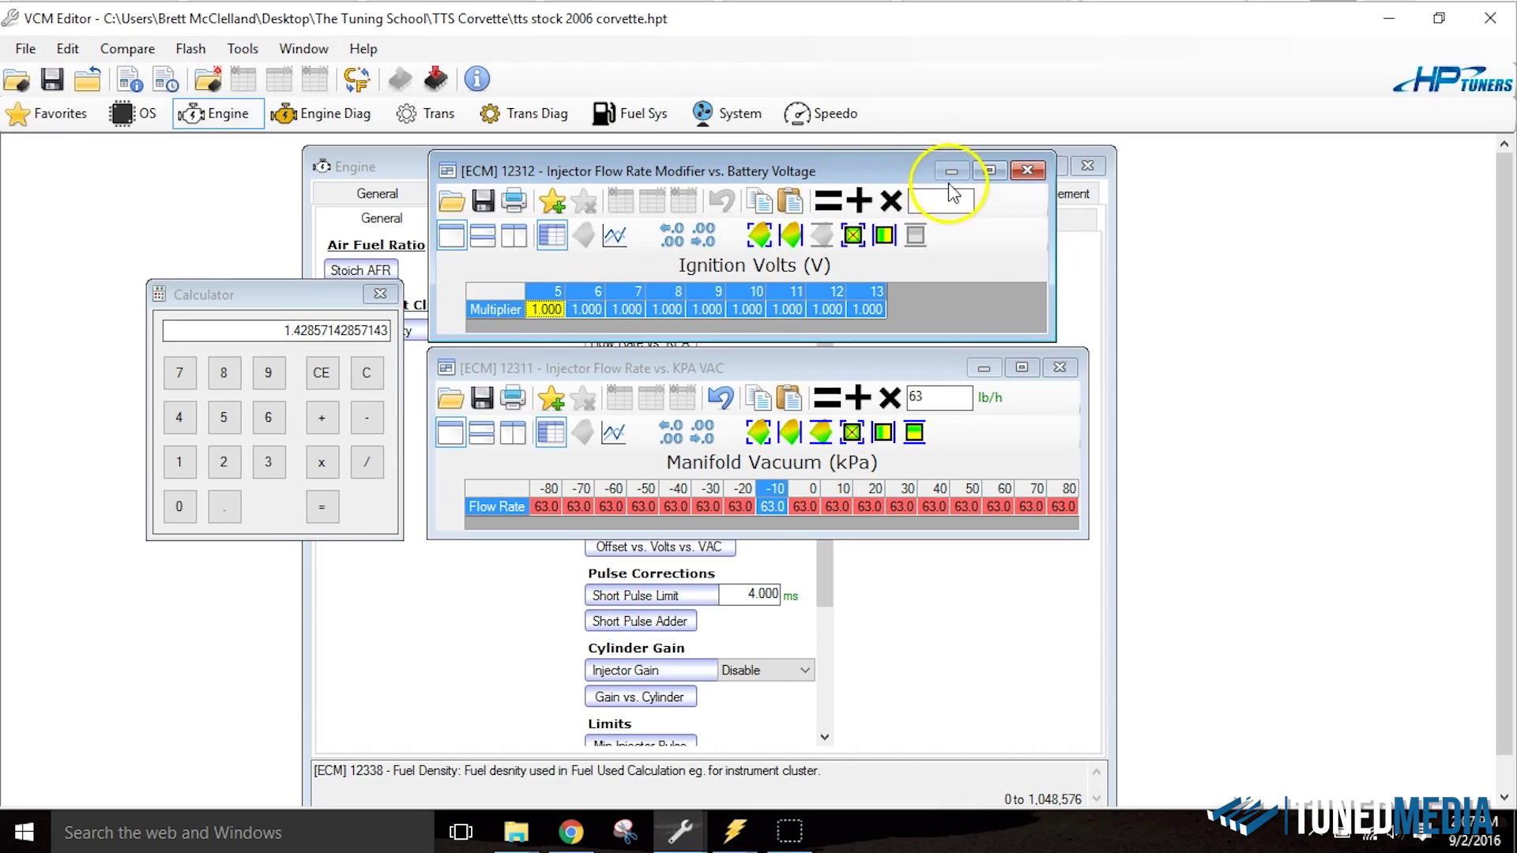
text(1.)
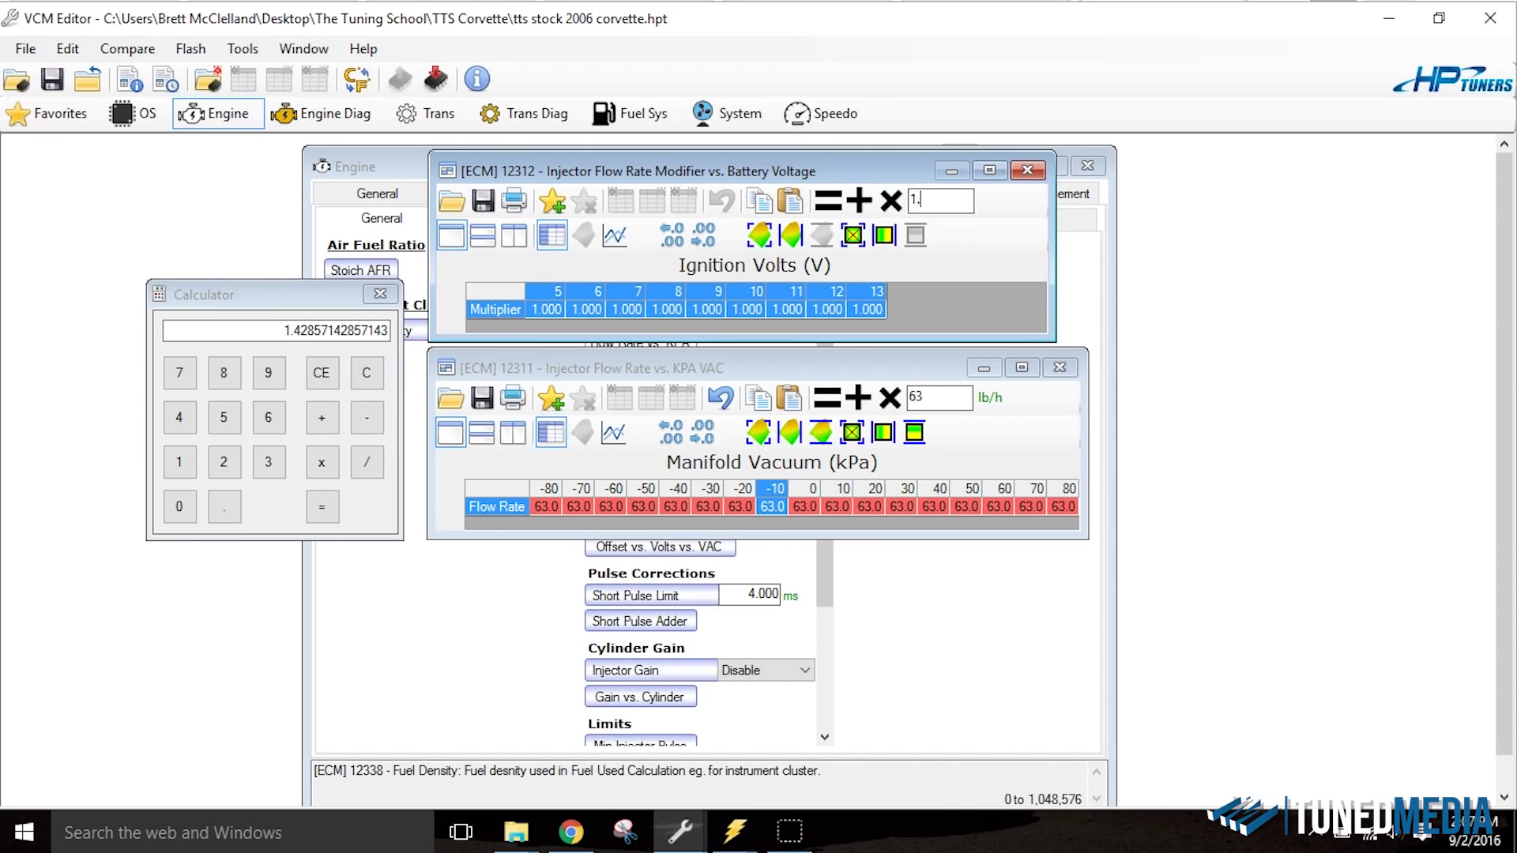
text(42)
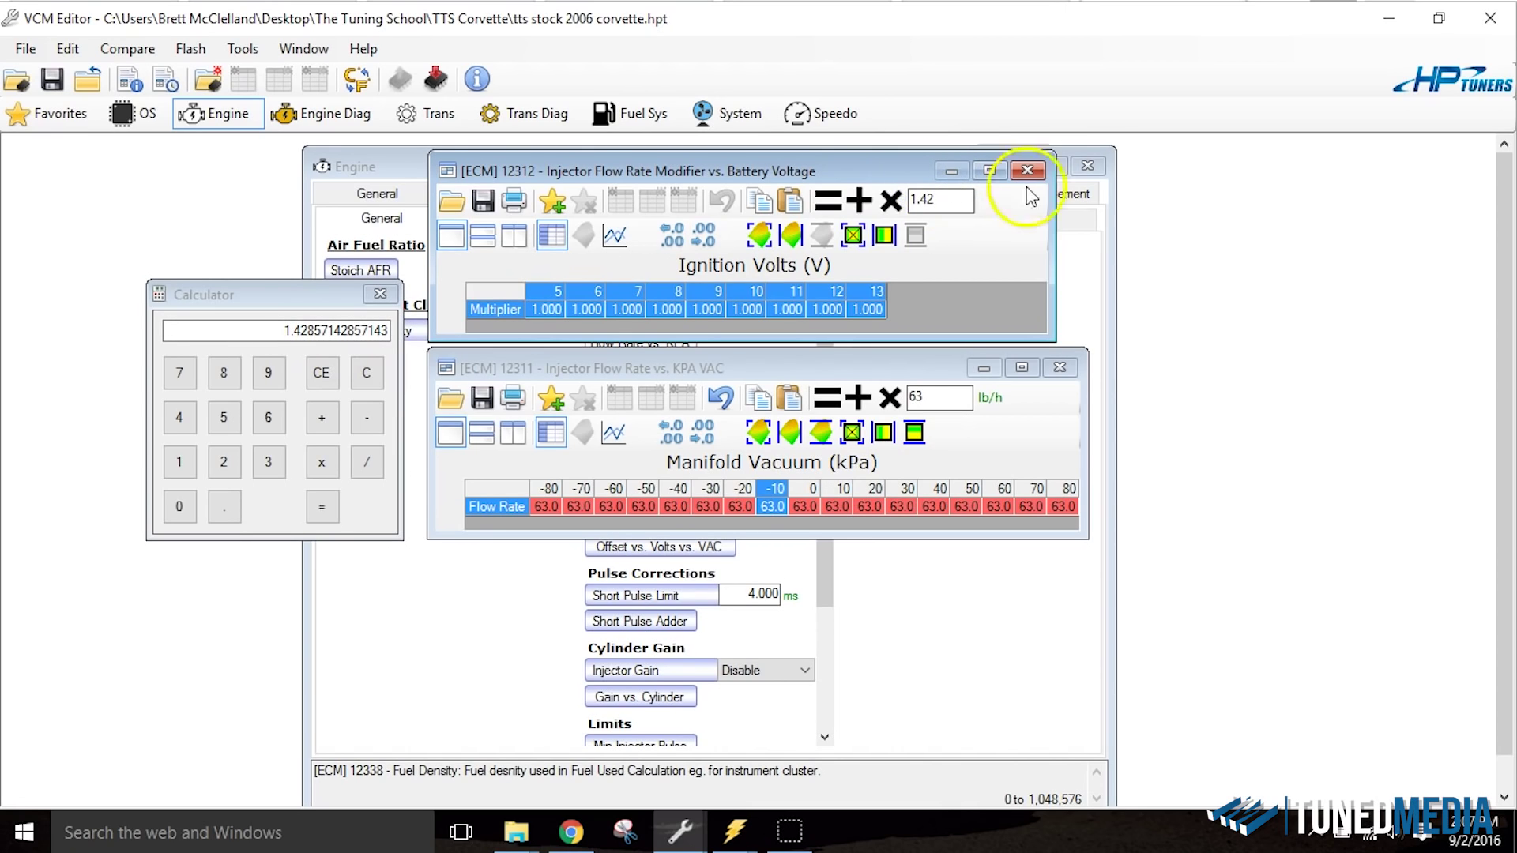
click(828, 201)
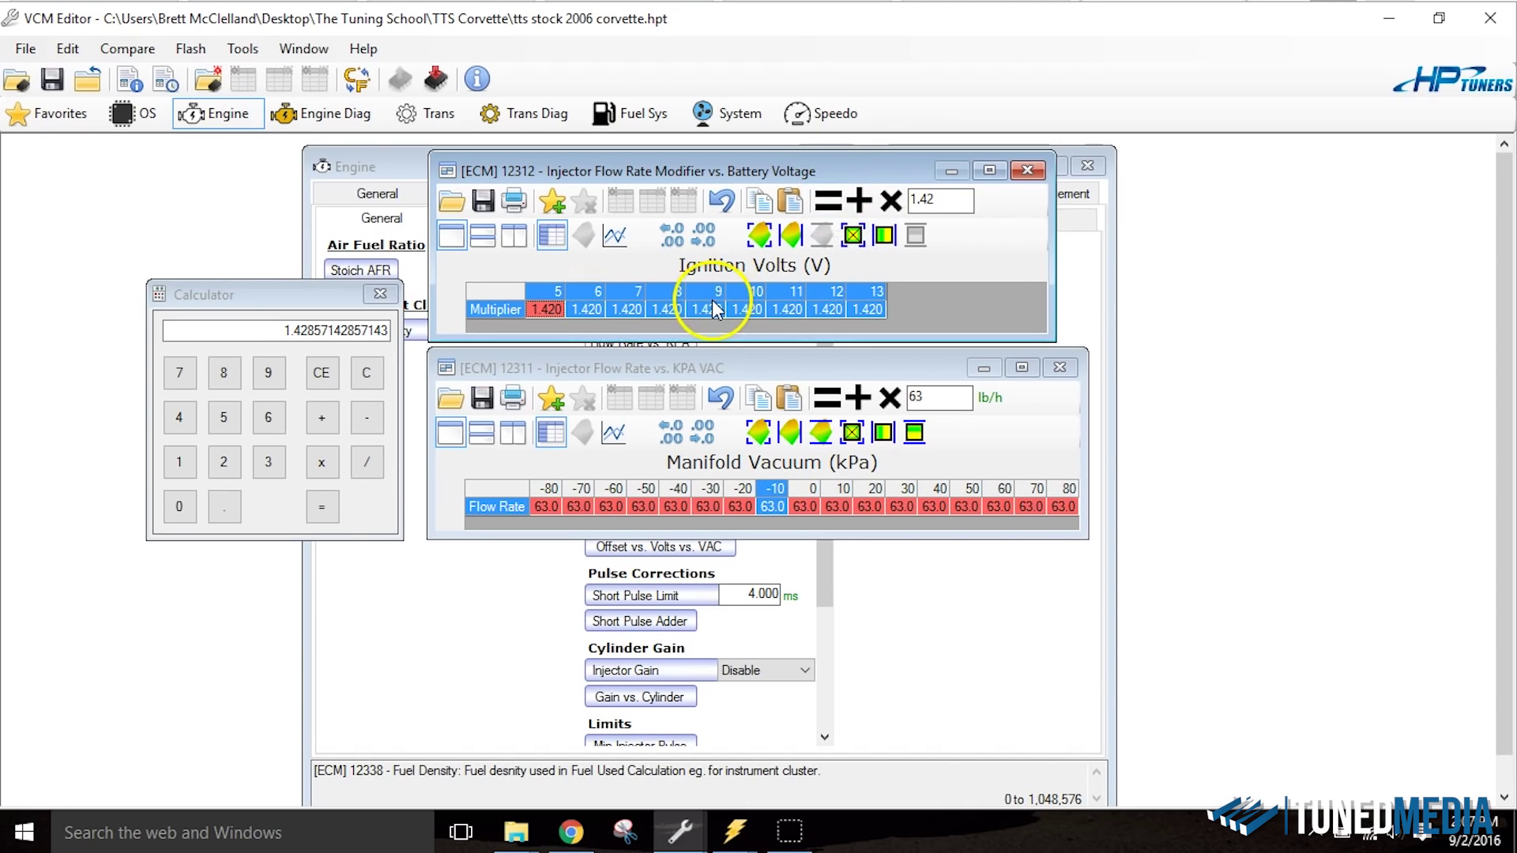
click(707, 309)
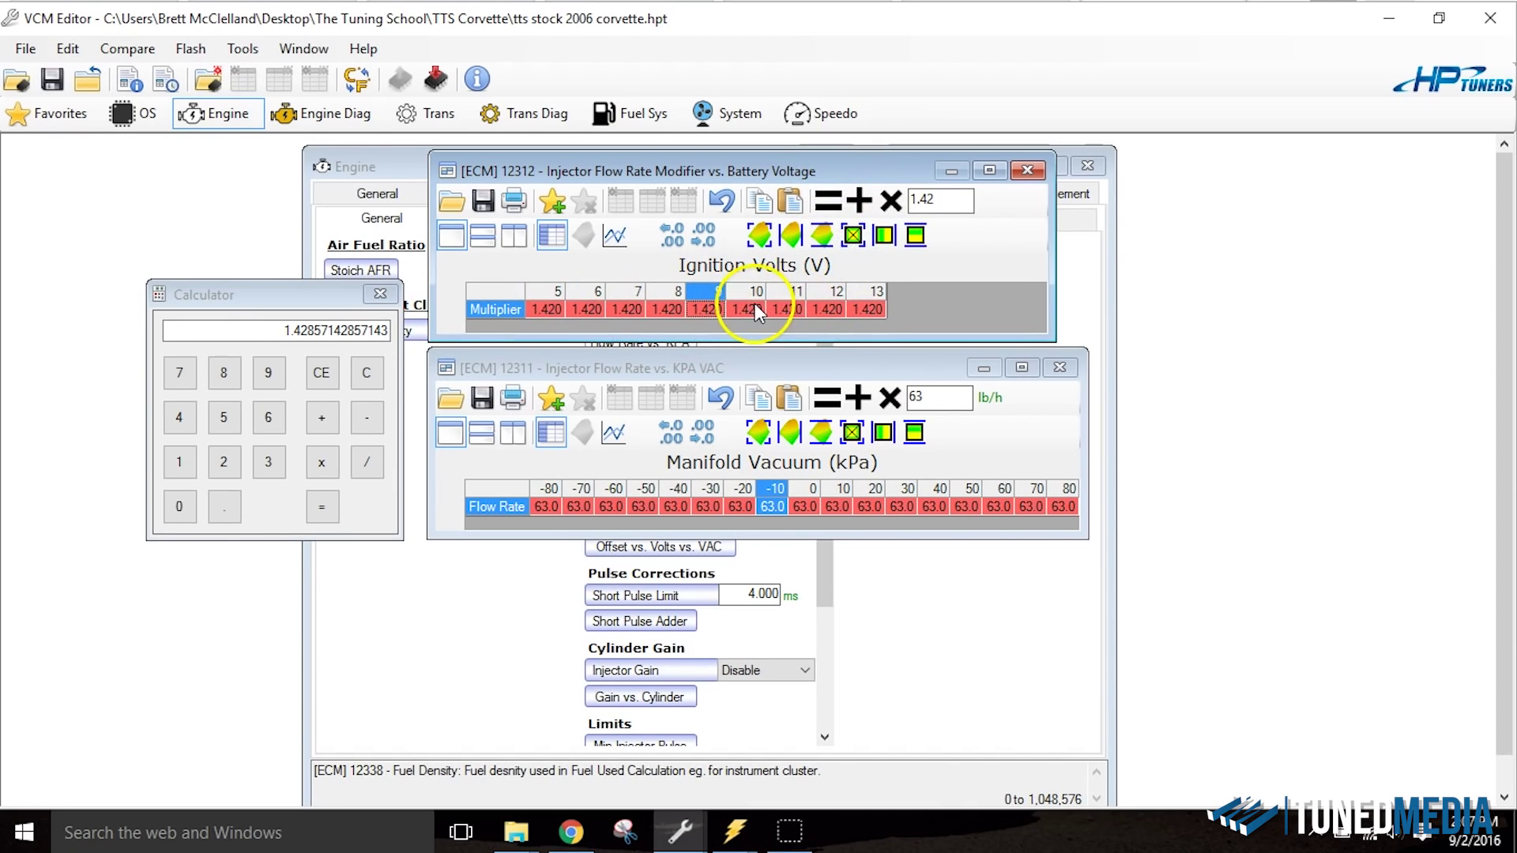